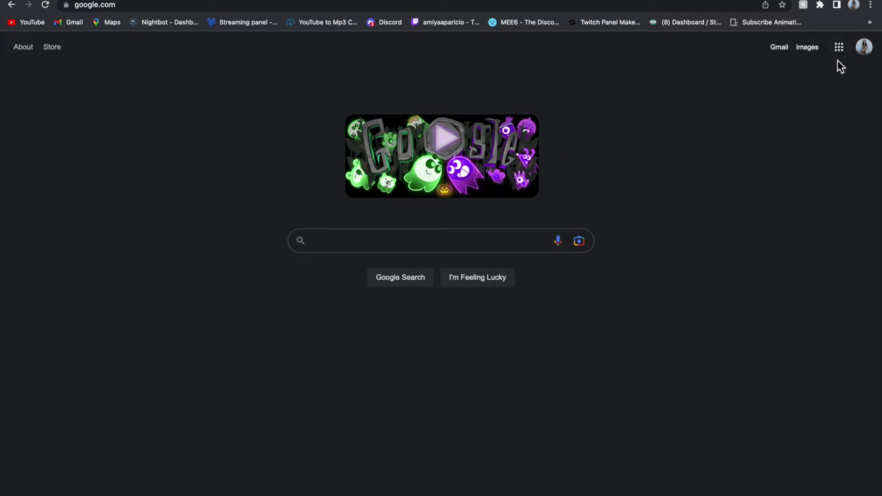
Open Google Forms from the Google apps launcher and pick the 2022 Friendsgiving form
click(846, 59)
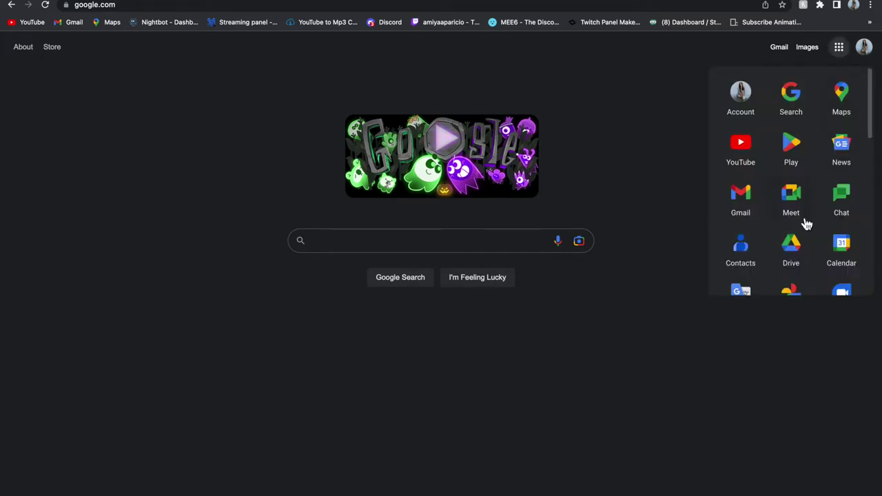
scroll(806, 224, down, 10)
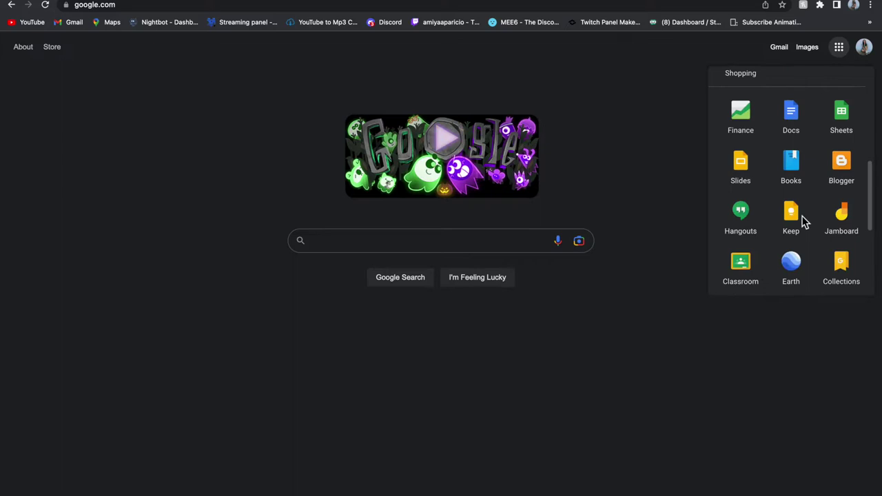
scroll(802, 221, down, 4)
click(743, 246)
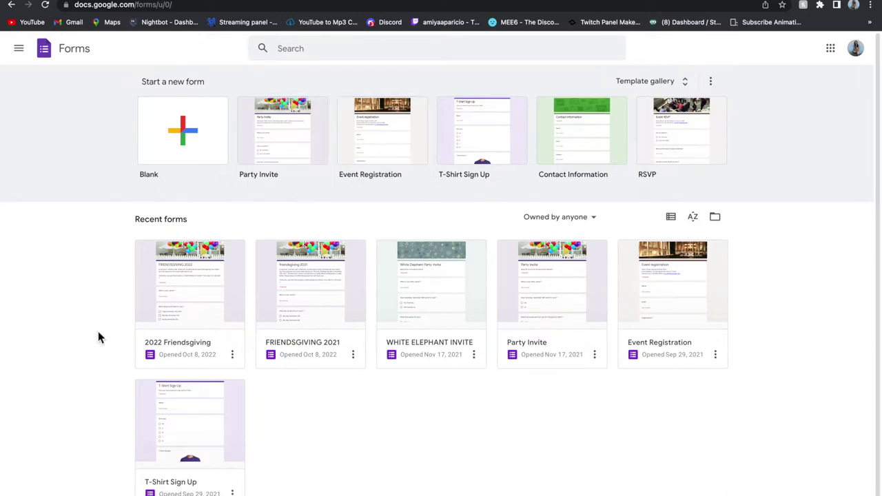
click(179, 303)
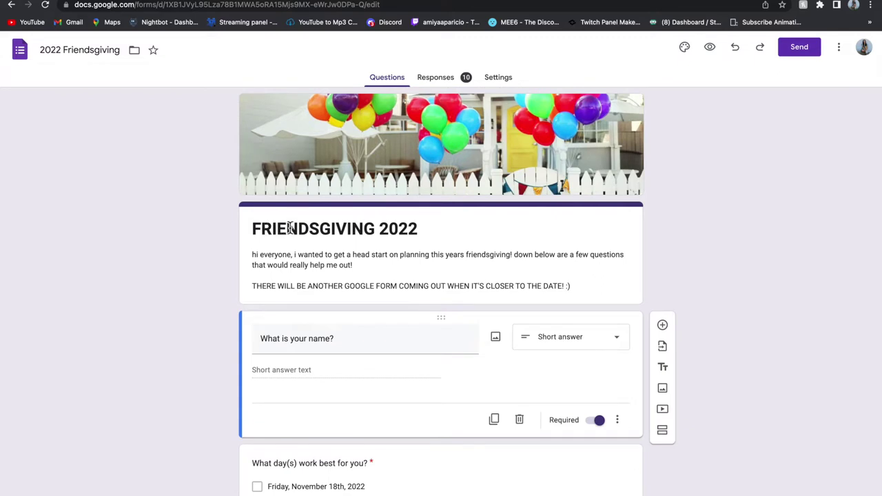
Look over the form's title and description by selecting their text
click(289, 228)
drag(431, 232, 307, 232)
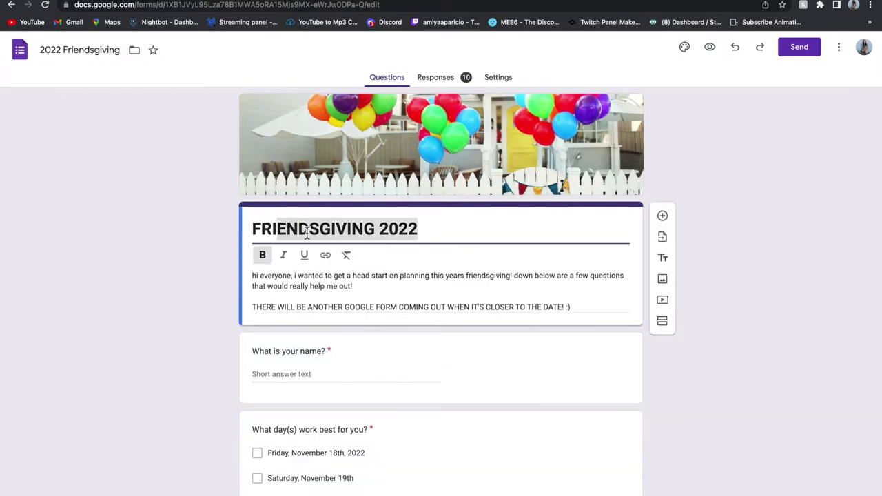
click(200, 228)
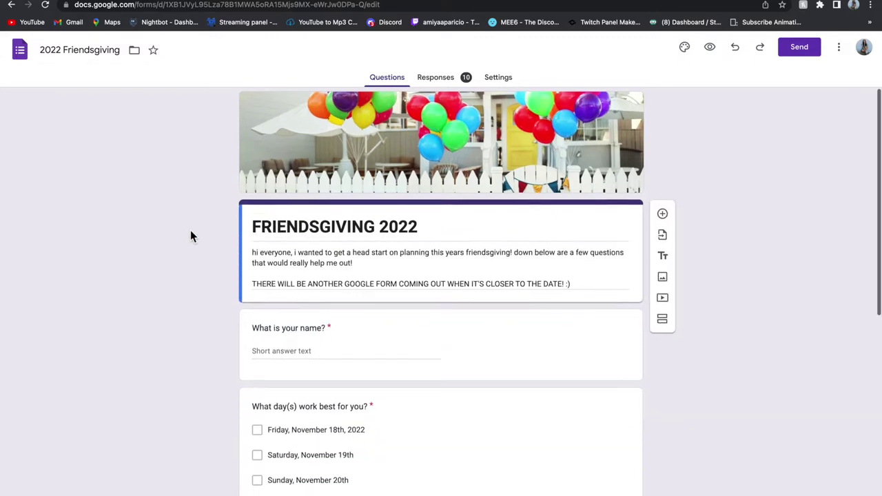
triple_click(252, 227)
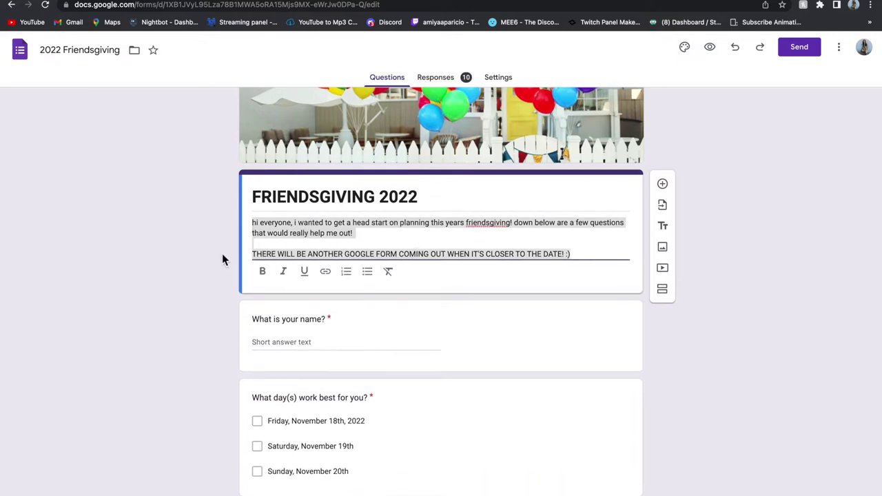
click(195, 261)
scroll(254, 241, down, 2)
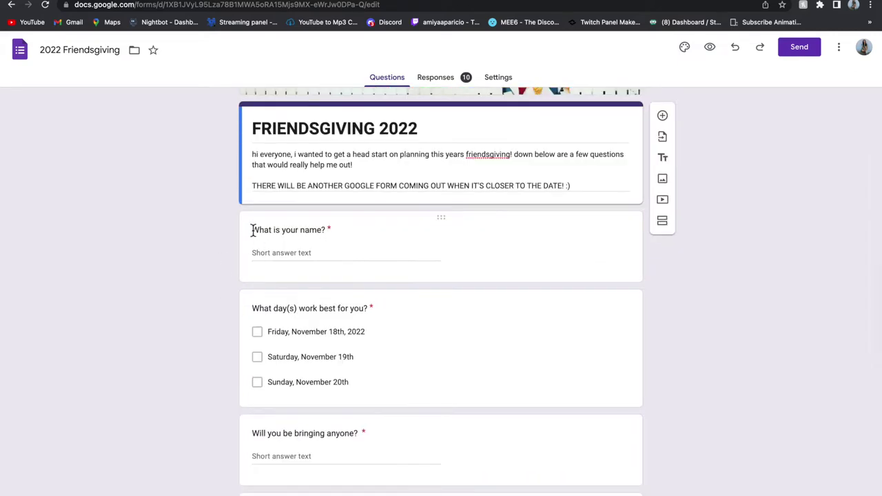
Check the required 'What is your name?' question, keeping it as Short answer
click(443, 221)
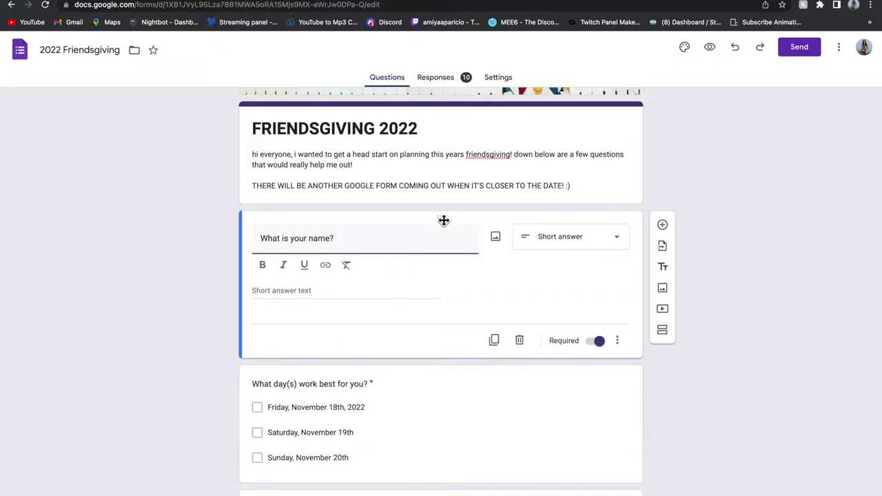
click(550, 241)
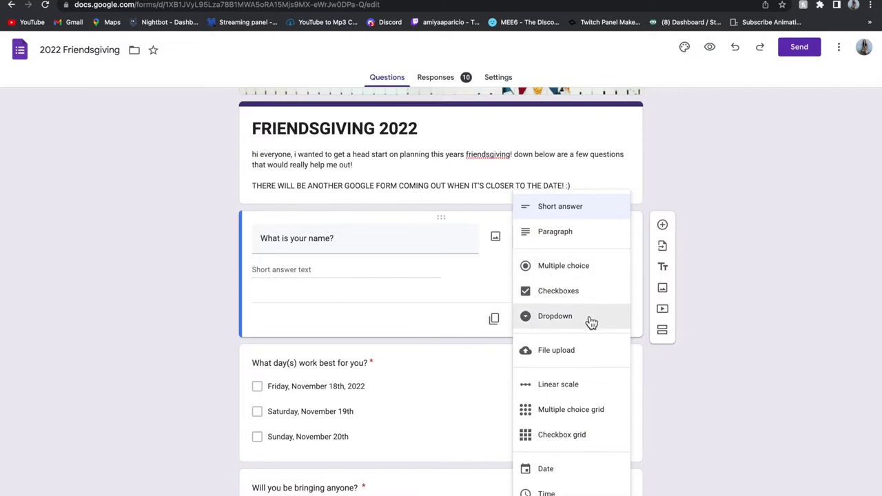
click(338, 250)
triple_click(332, 247)
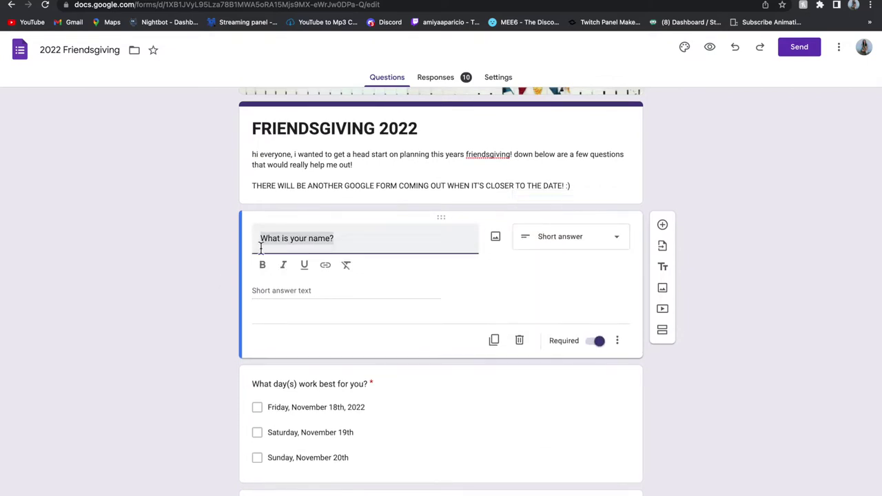
click(210, 289)
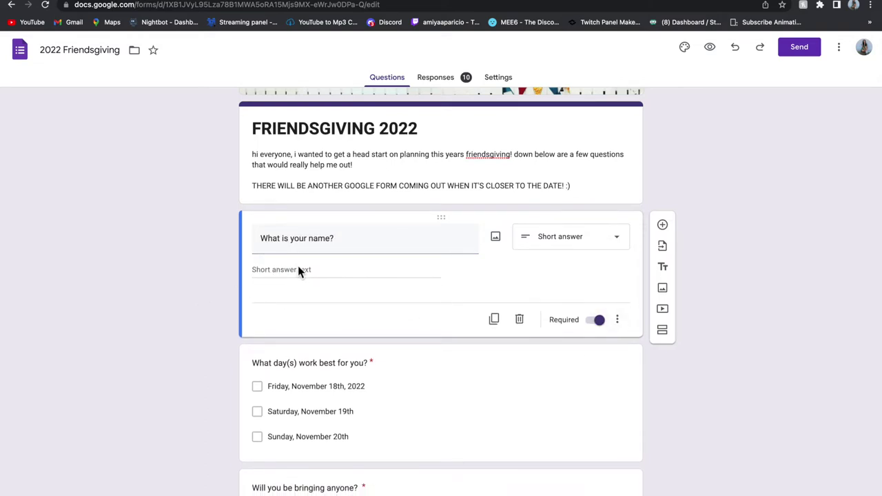
scroll(180, 362, down, 3)
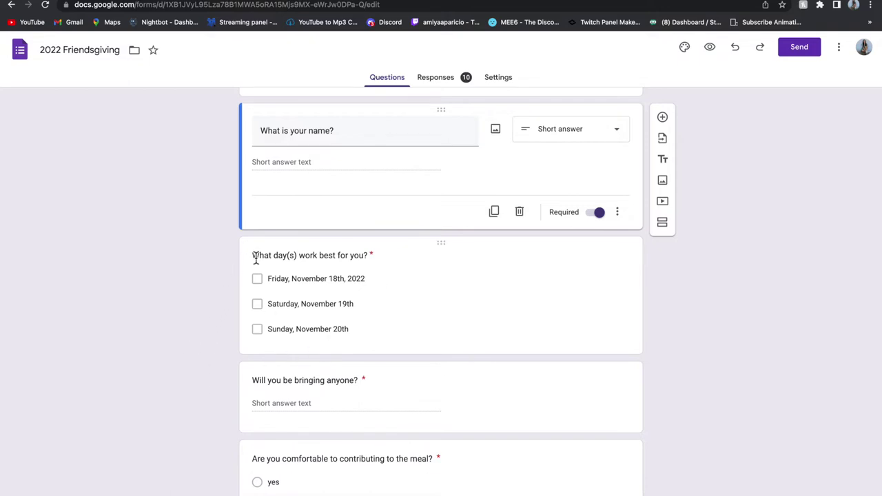
click(448, 242)
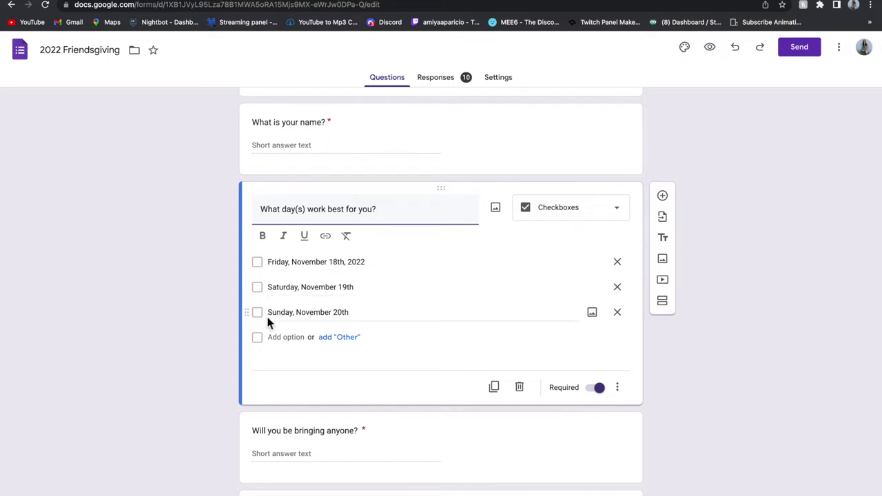
scroll(276, 365, down, 3)
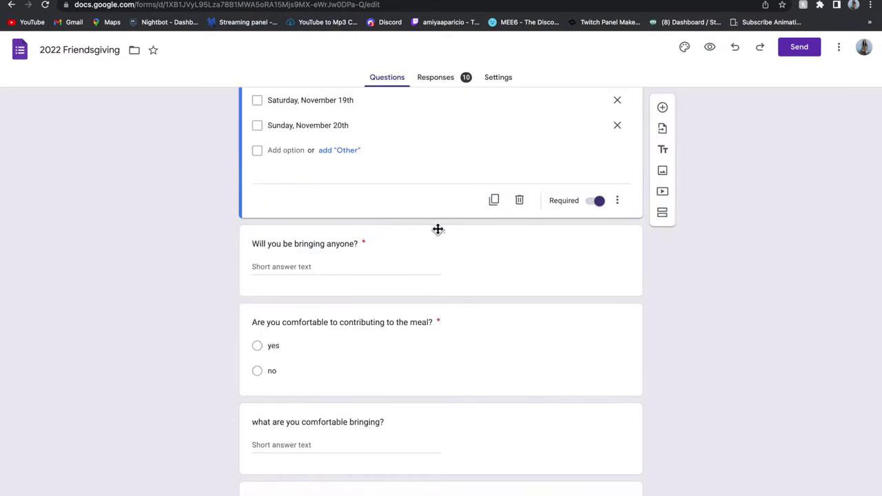
click(437, 230)
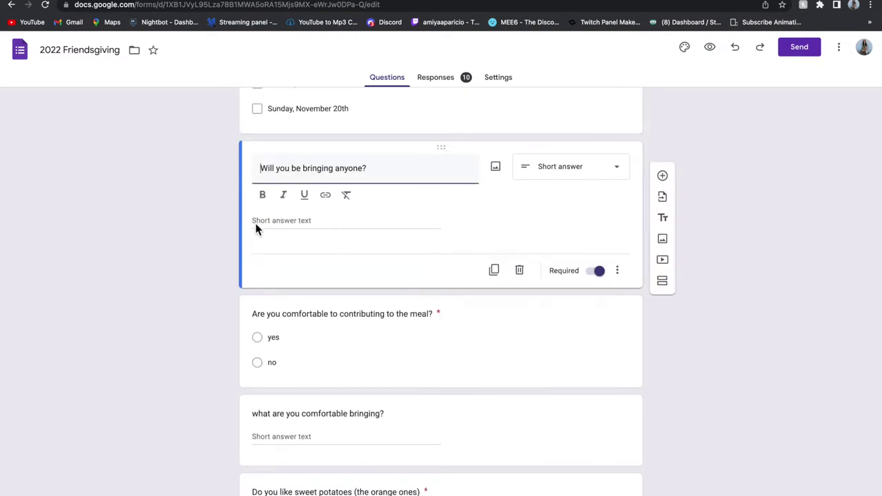
click(332, 220)
scroll(200, 213, down, 2)
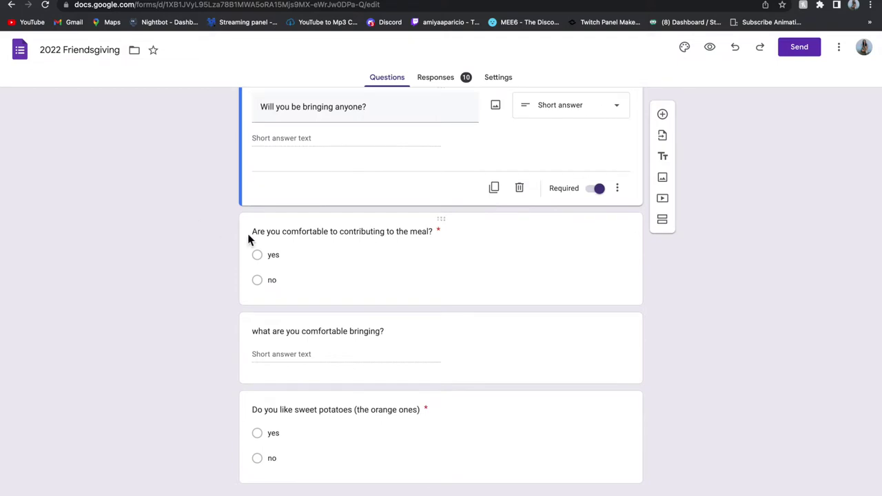
click(307, 232)
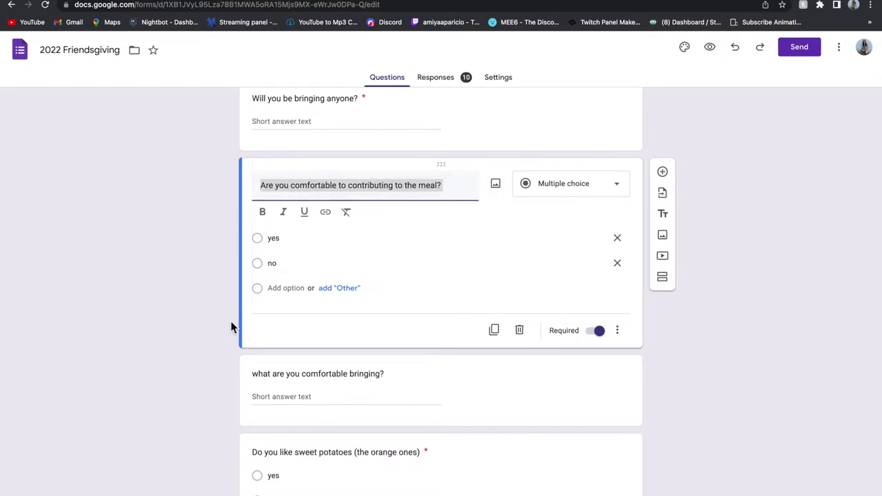
click(315, 361)
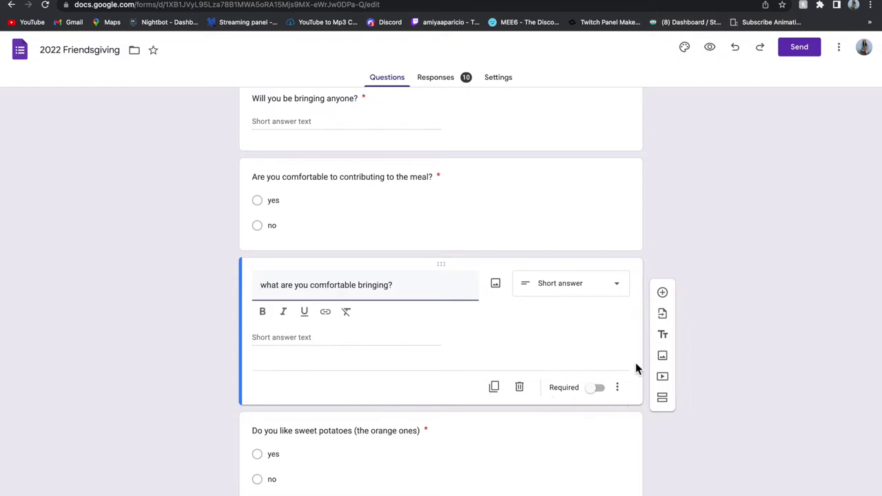
scroll(238, 437, down, 1)
click(223, 421)
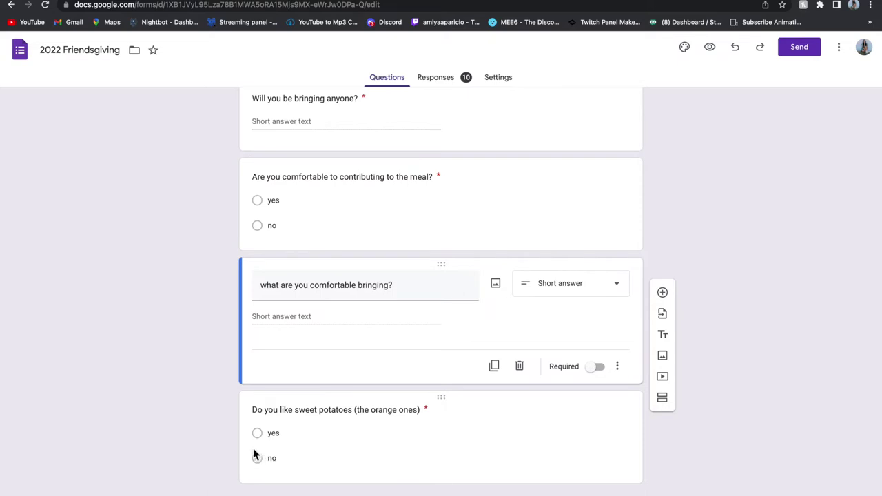
scroll(191, 327, up, 5)
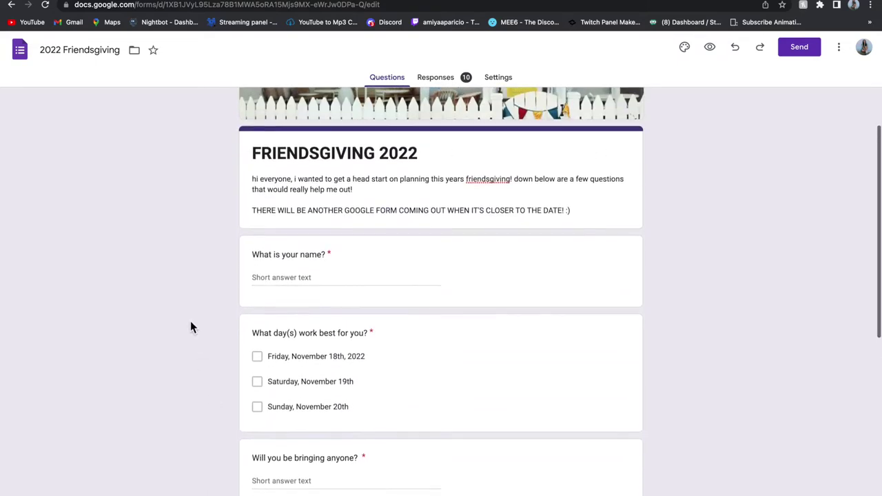
scroll(191, 327, down, 5)
scroll(192, 327, up, 5)
scroll(191, 327, down, 6)
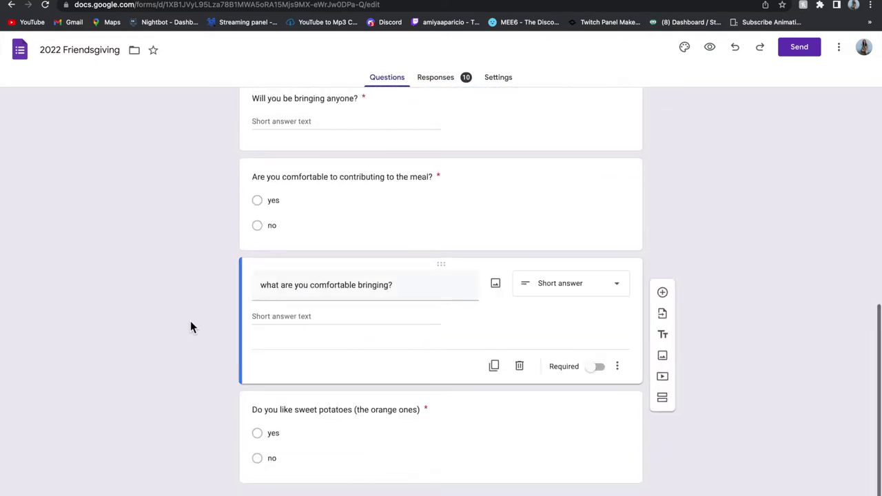
scroll(192, 324, up, 5)
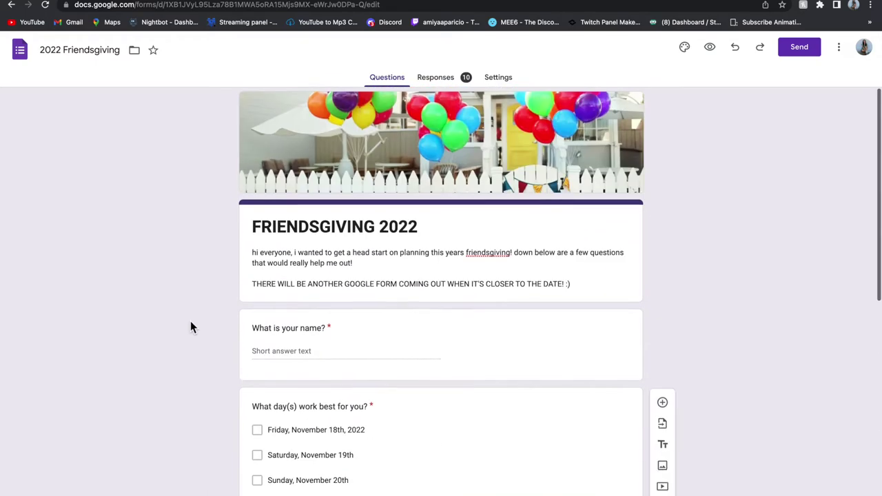
Copy the form's shortened forms.gle link from the Send form Link tab and close the dialog
click(807, 50)
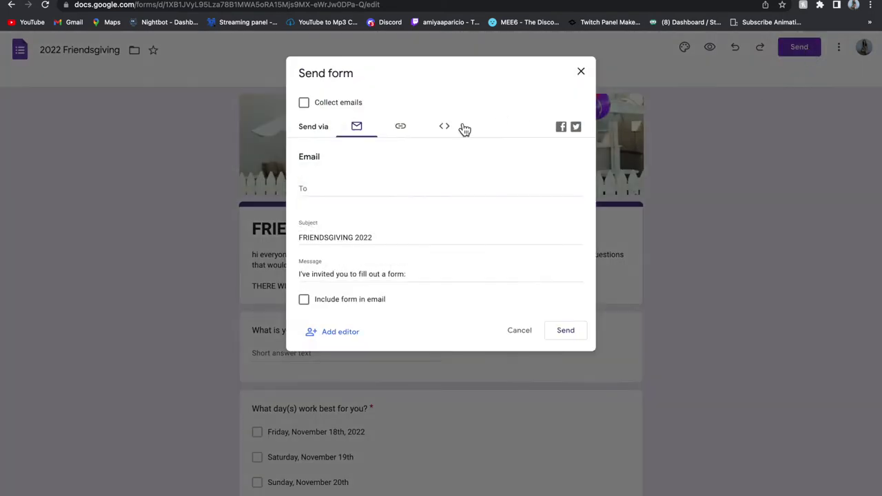
click(411, 133)
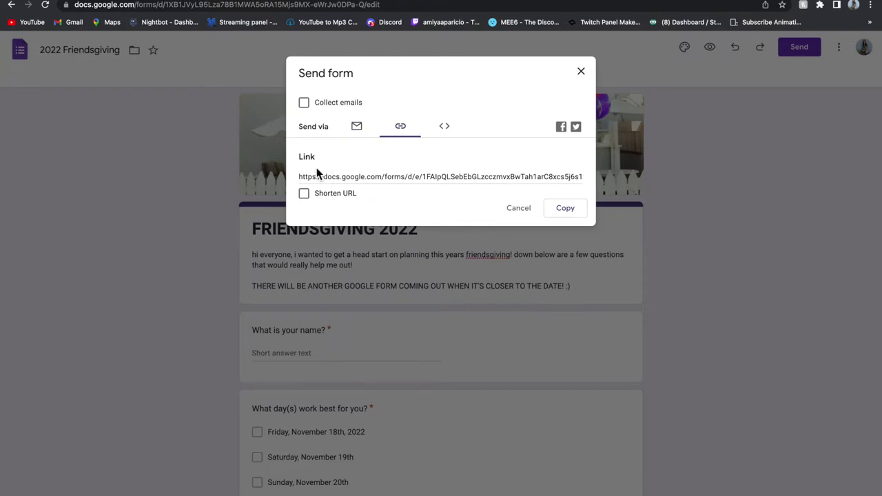
click(304, 194)
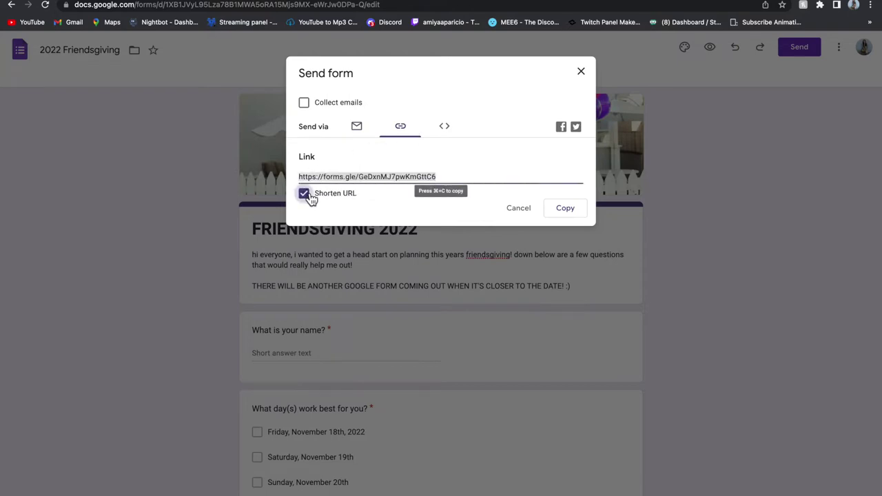
click(574, 214)
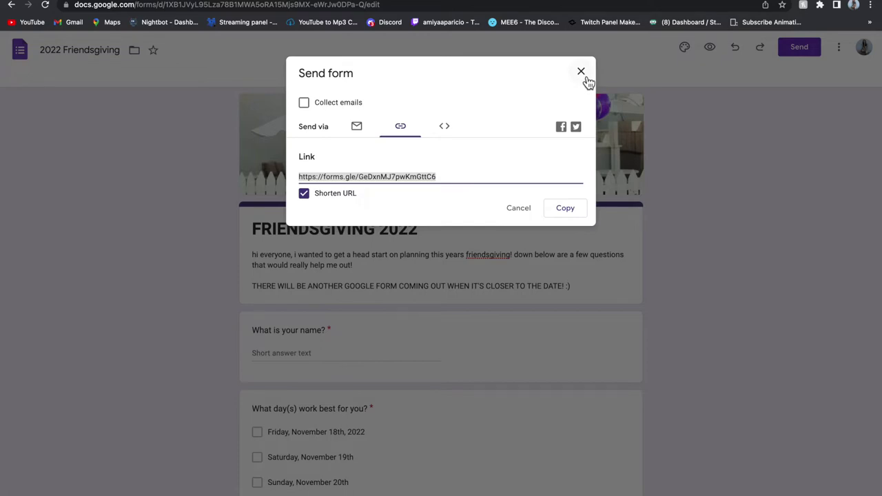
click(581, 71)
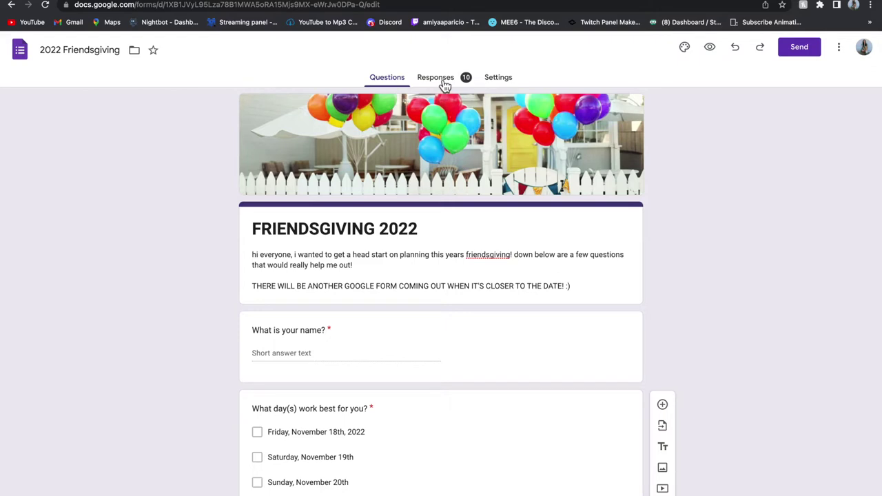
click(444, 83)
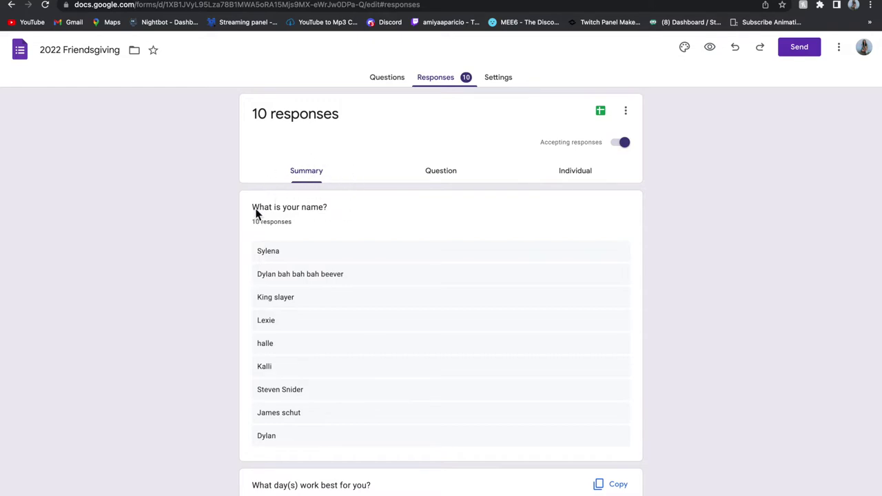
Review the name answers in the Summary view, highlighting one respondent's name
scroll(239, 328, down, 1)
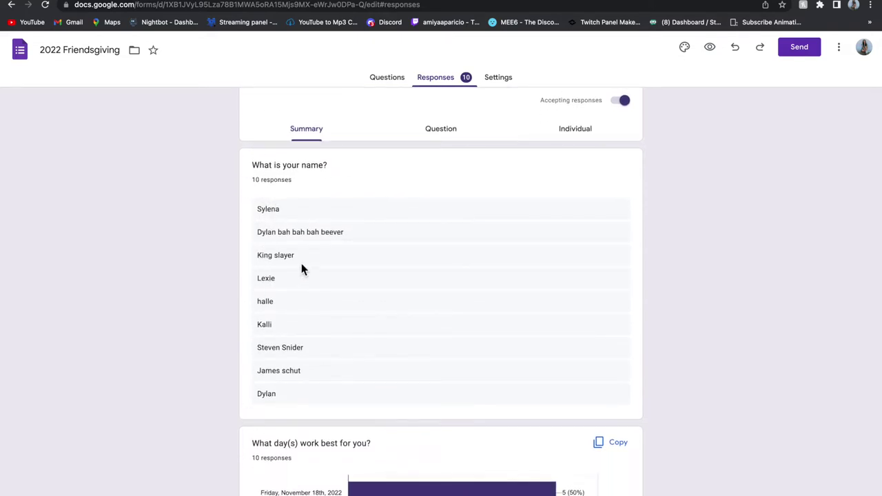
drag(255, 253, 282, 254)
click(228, 257)
scroll(214, 289, down, 5)
scroll(214, 296, down, 1)
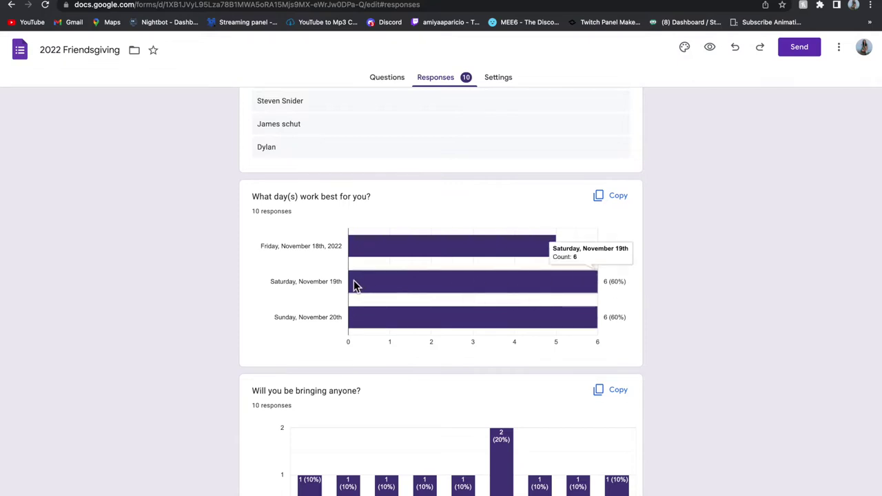
Scroll through the remaining Summary charts, return to the top, and switch to Question view
scroll(379, 288, down, 3)
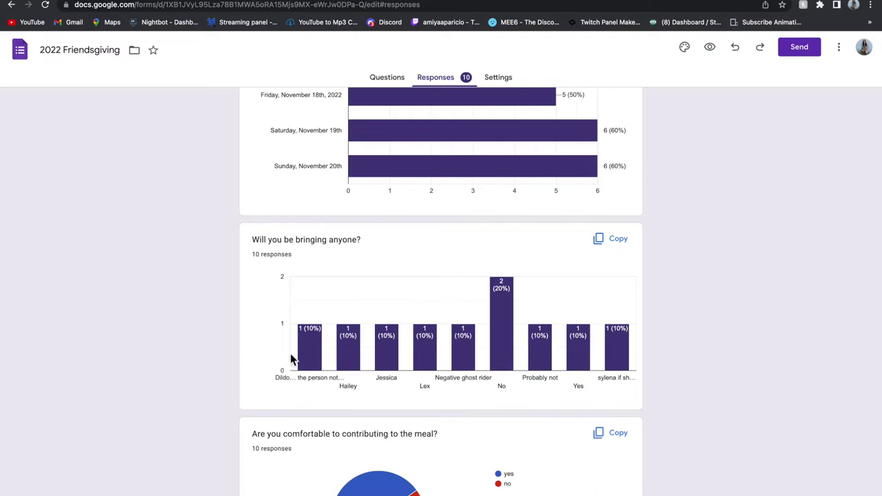
scroll(348, 351, down, 3)
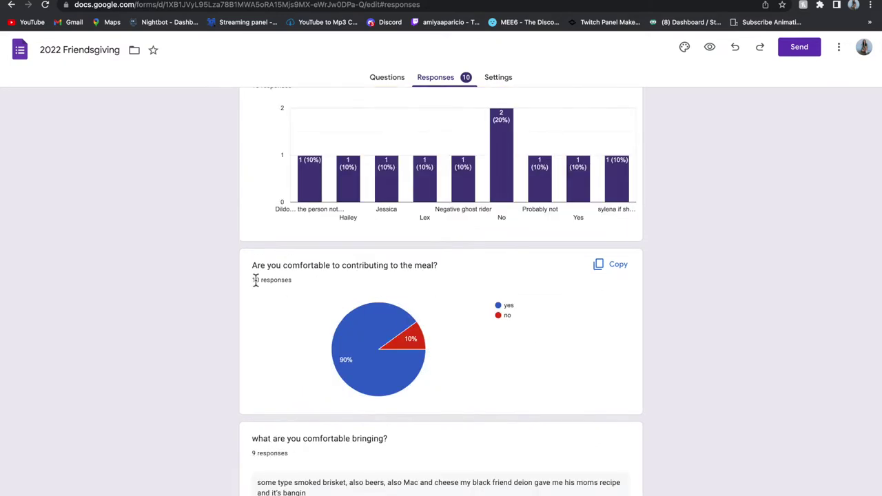
mouse_move(406, 331)
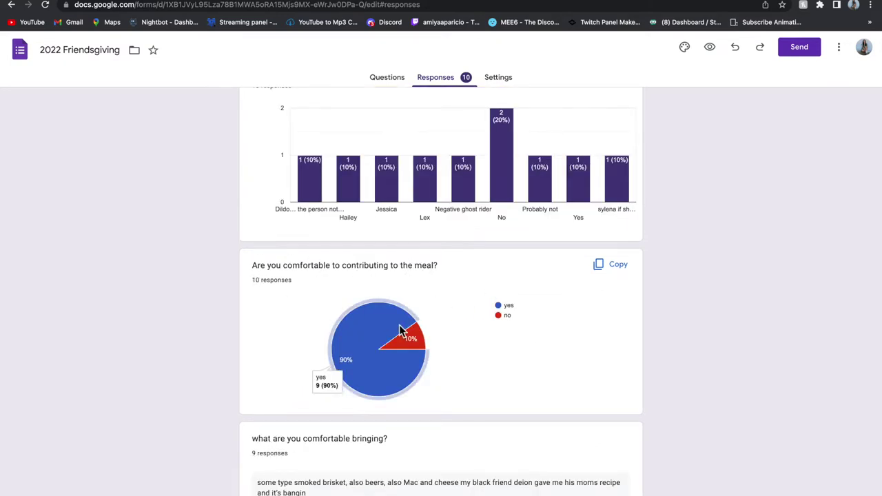
scroll(381, 386, down, 3)
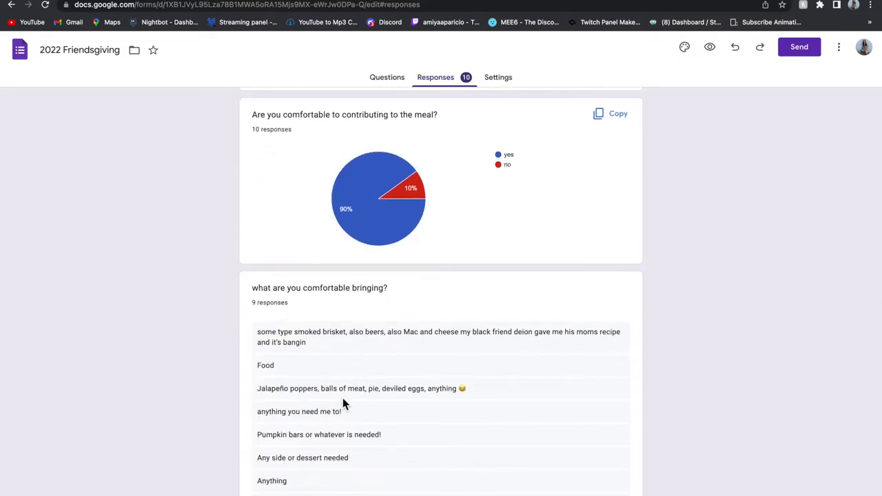
scroll(342, 400, down, 1)
scroll(342, 400, up, 1)
scroll(655, 248, down, 5)
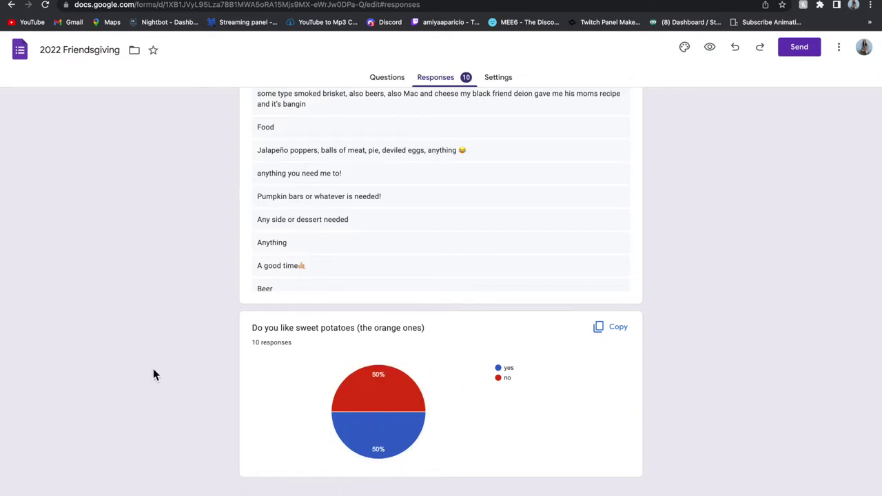
scroll(177, 289, up, 15)
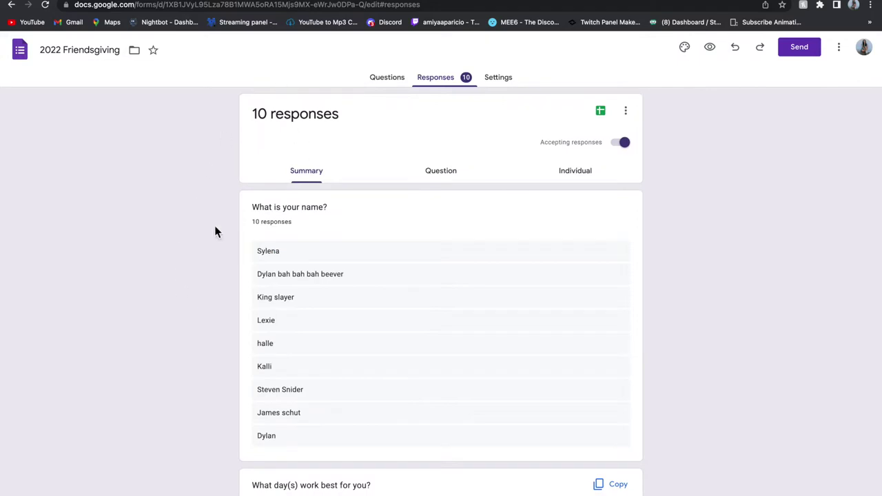
click(444, 173)
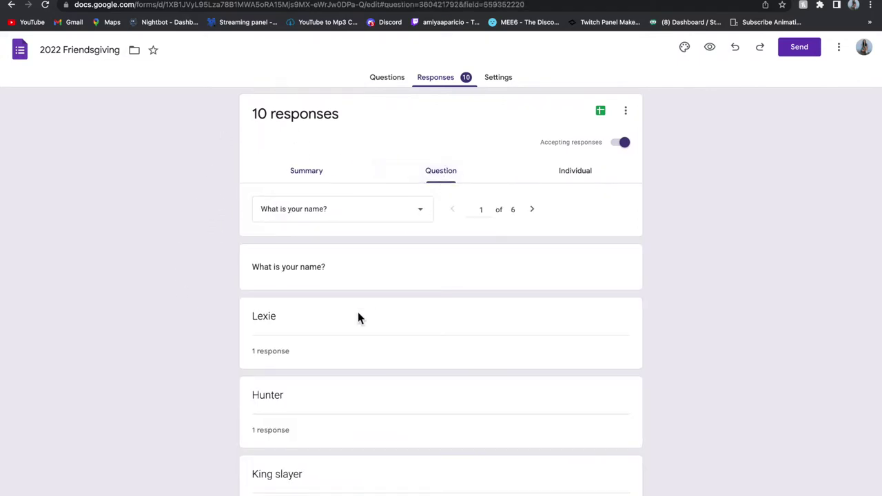
Step to the next question's answers in Question view
click(531, 200)
scroll(413, 453, down, 2)
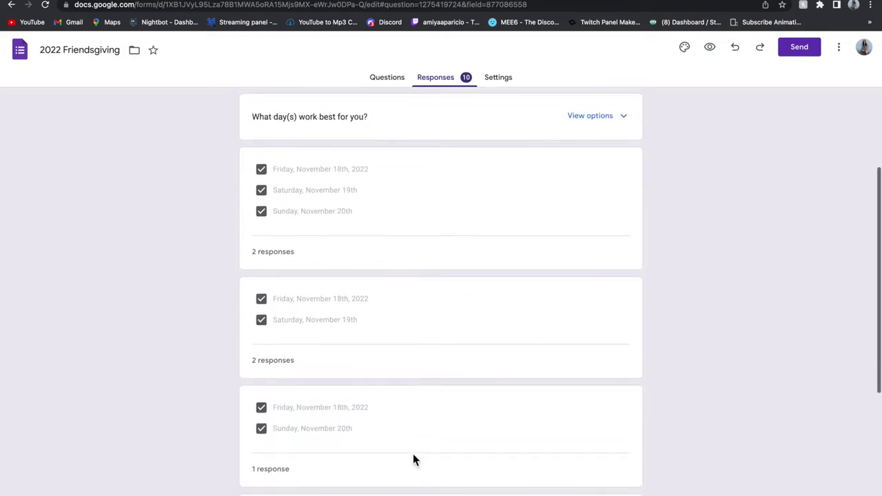
scroll(413, 453, up, 3)
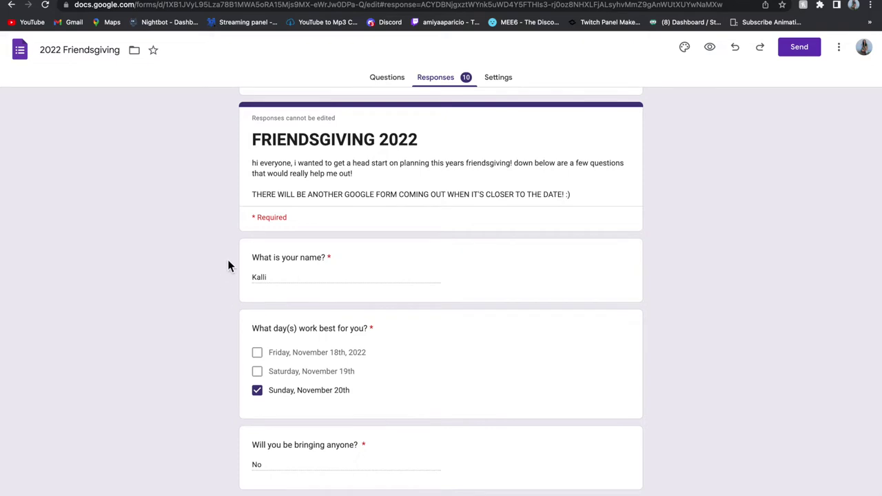
Read through response 6 of 10, highlighting its 'Pumpkin bars or whatever is needed!' answer
scroll(230, 276, down, 2)
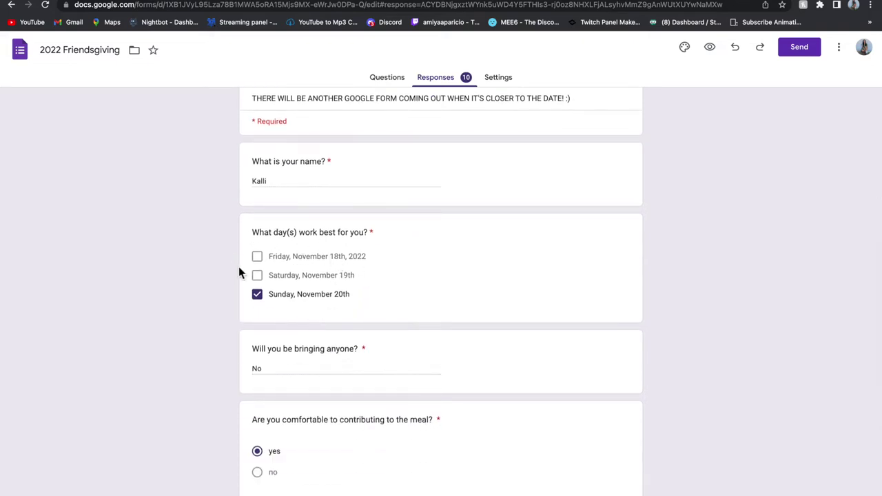
scroll(238, 276, down, 2)
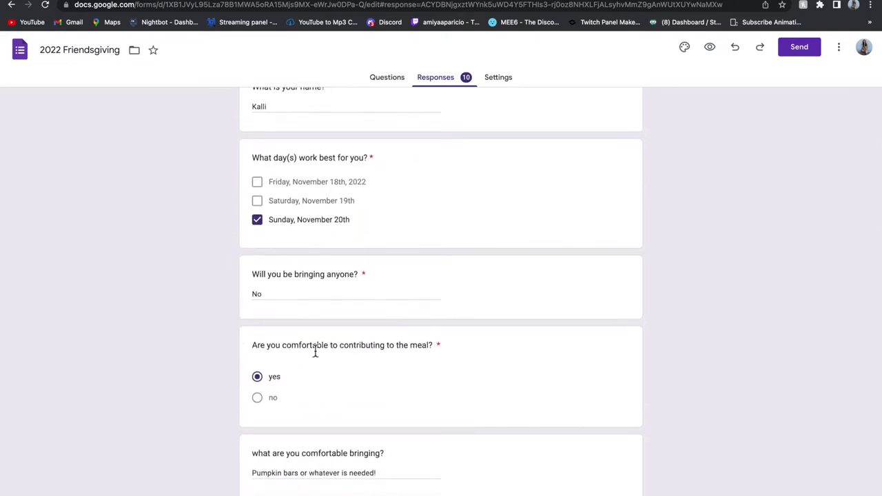
scroll(365, 314, down, 1)
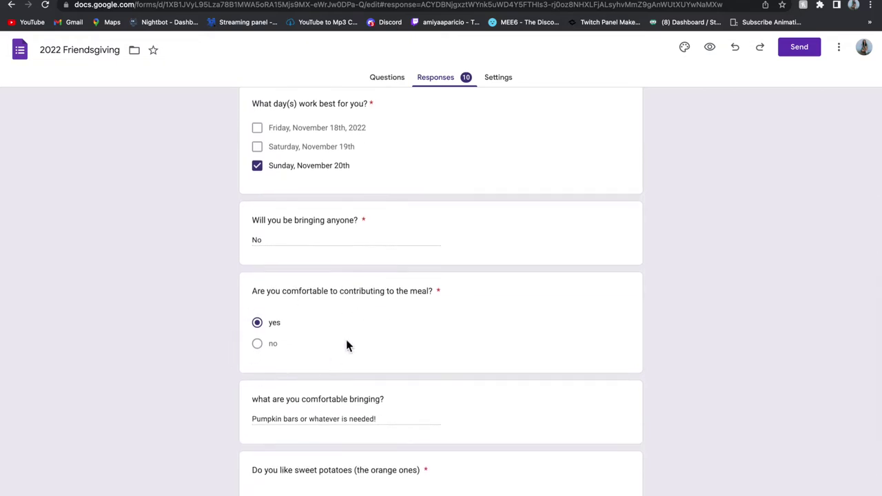
scroll(248, 366, down, 1)
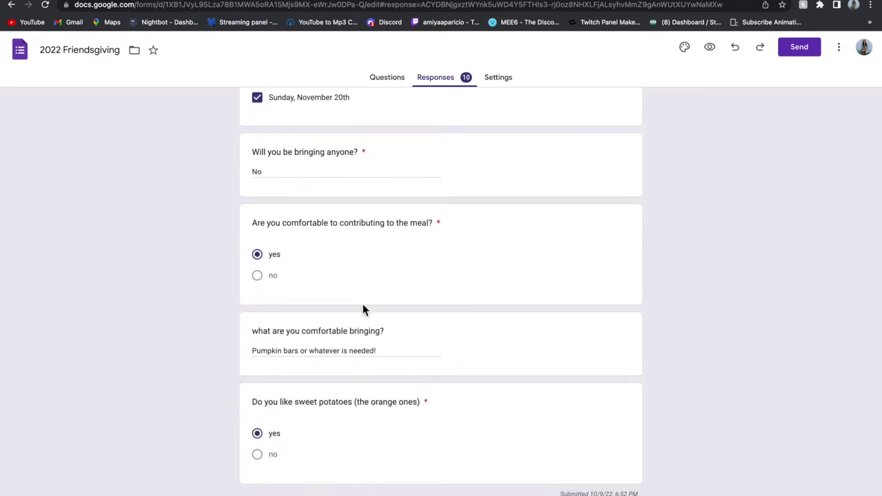
drag(253, 352, 377, 350)
click(382, 352)
scroll(382, 351, down, 1)
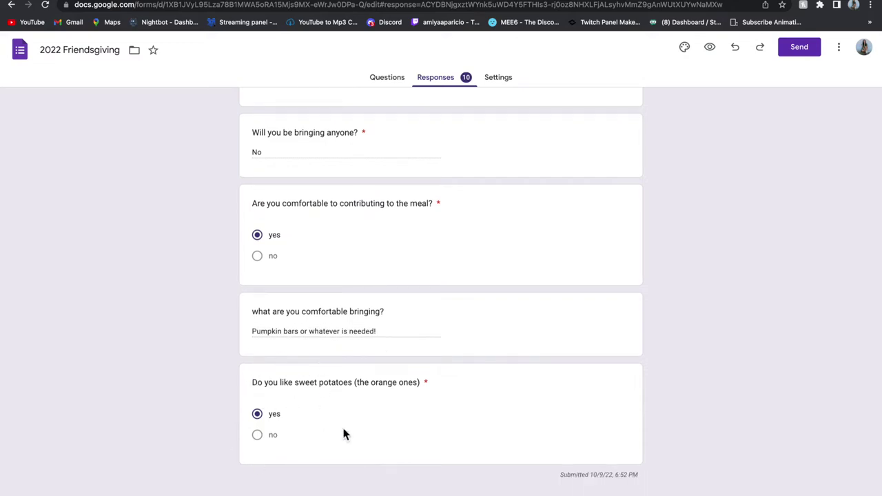
scroll(257, 414, up, 10)
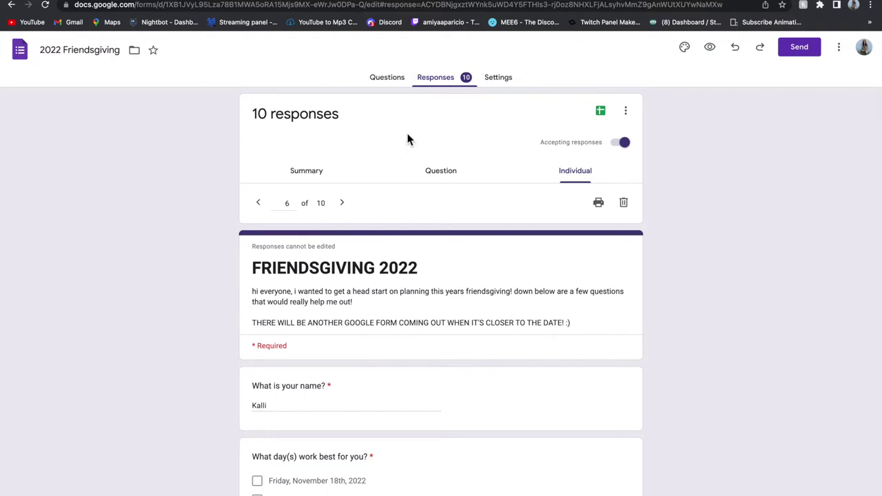